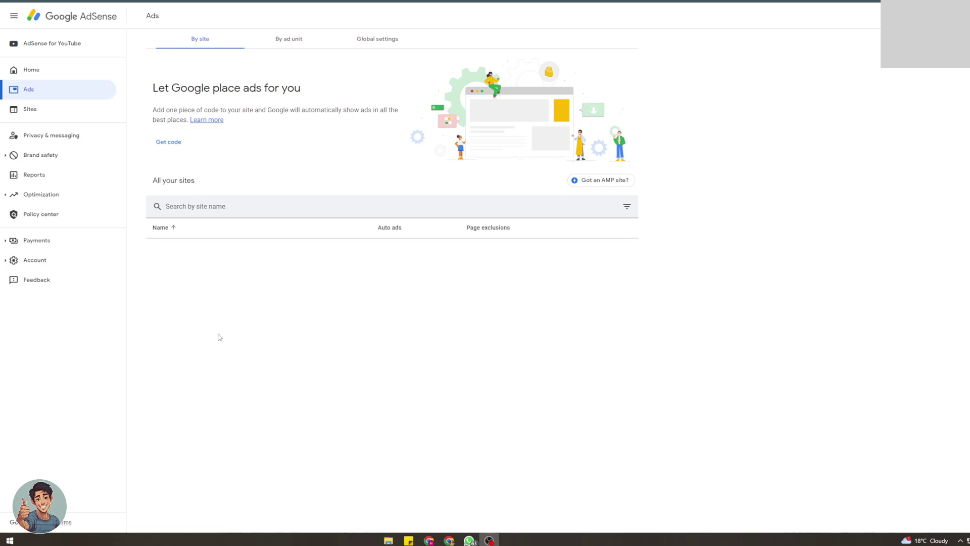
Step: Return to the AdSense Home dashboard showing £0.00 estimated earnings
click(87, 16)
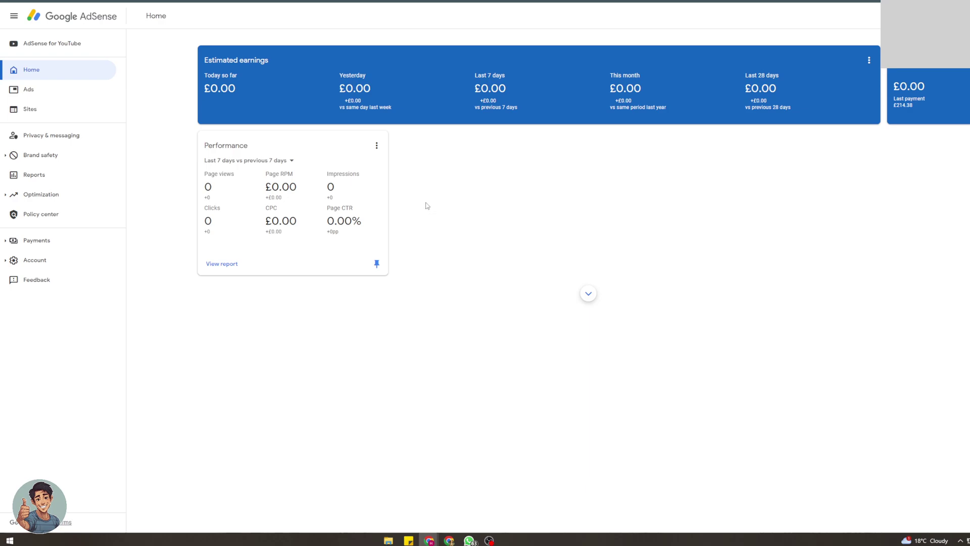
Step: Go to the Ads page to see the By site auto ads overview
click(60, 91)
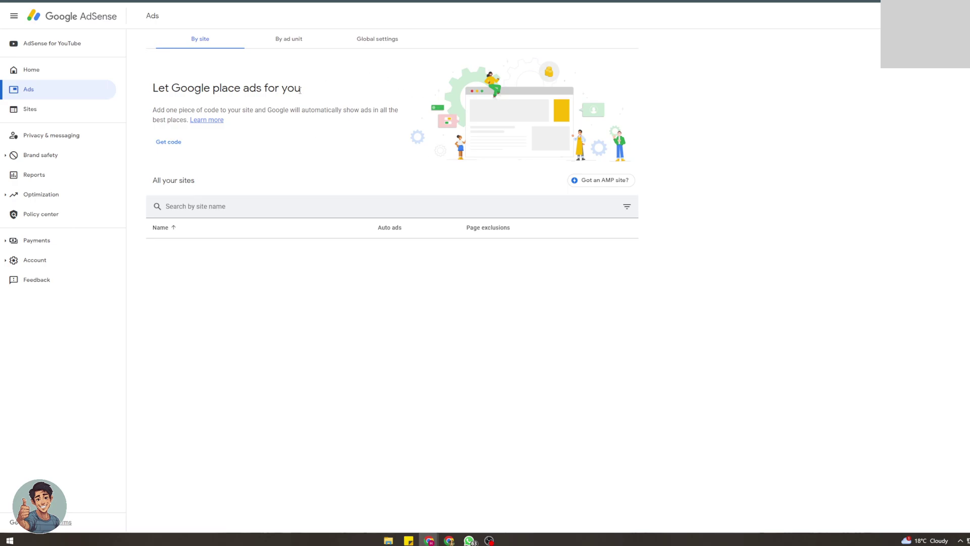
Step: From the By ad unit view, start a new Display ads unit
click(277, 39)
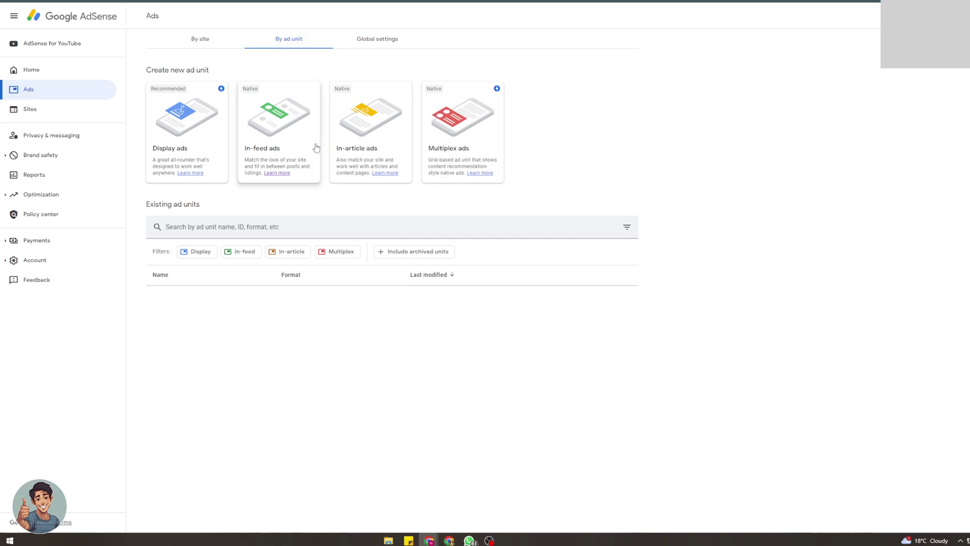
click(210, 139)
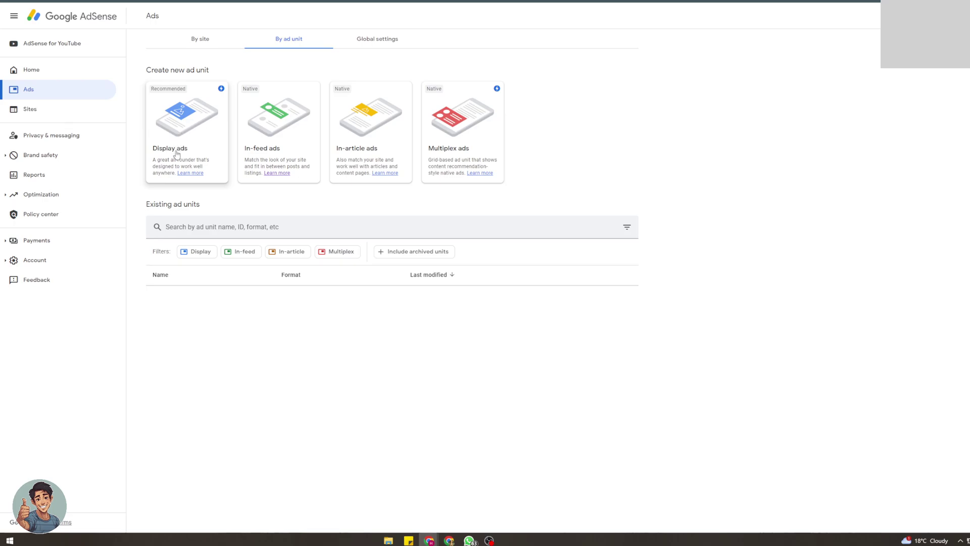
click(173, 130)
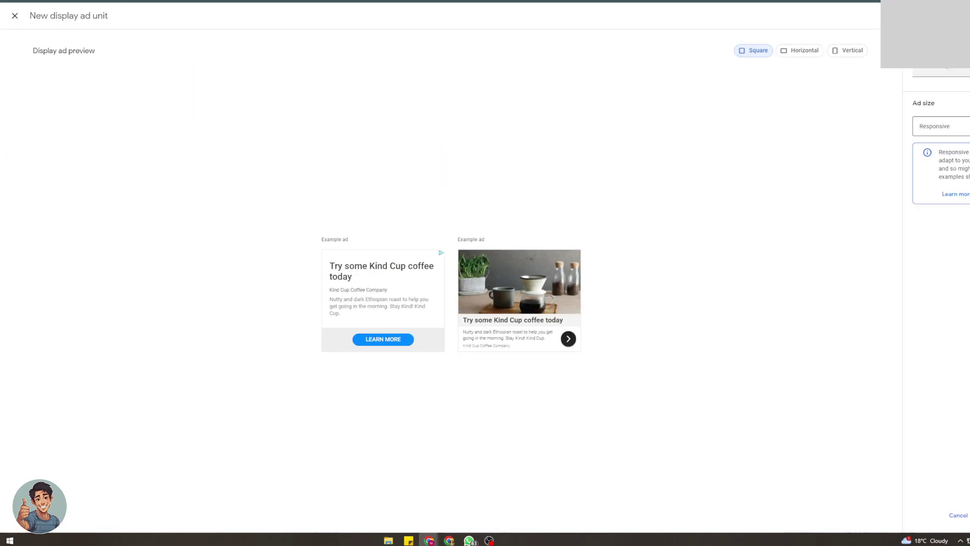
Step: Name the new display ad unit 'Shopify'
click(940, 72)
text(Sh)
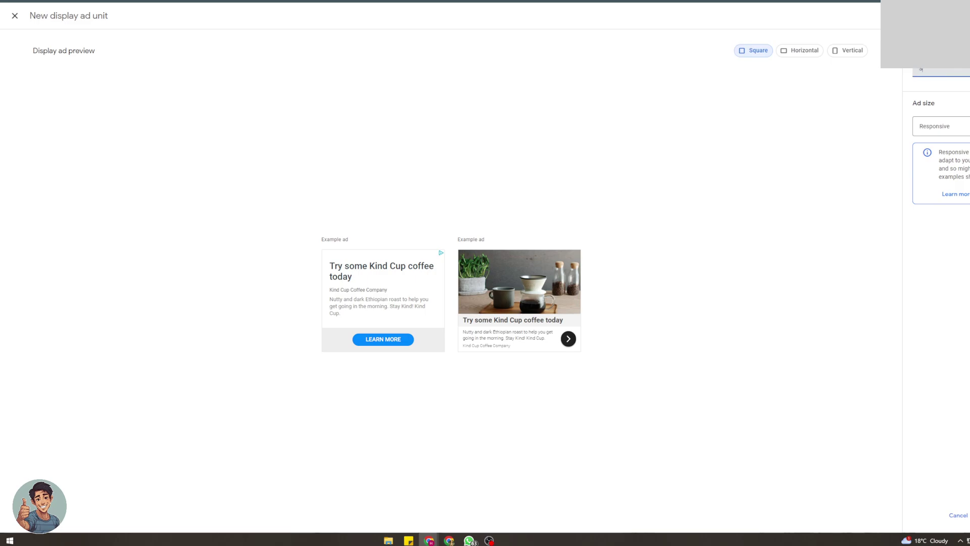
text(opify)
click(776, 125)
Step: Preview the example ads in horizontal, square and vertical layouts, ending on square
click(785, 55)
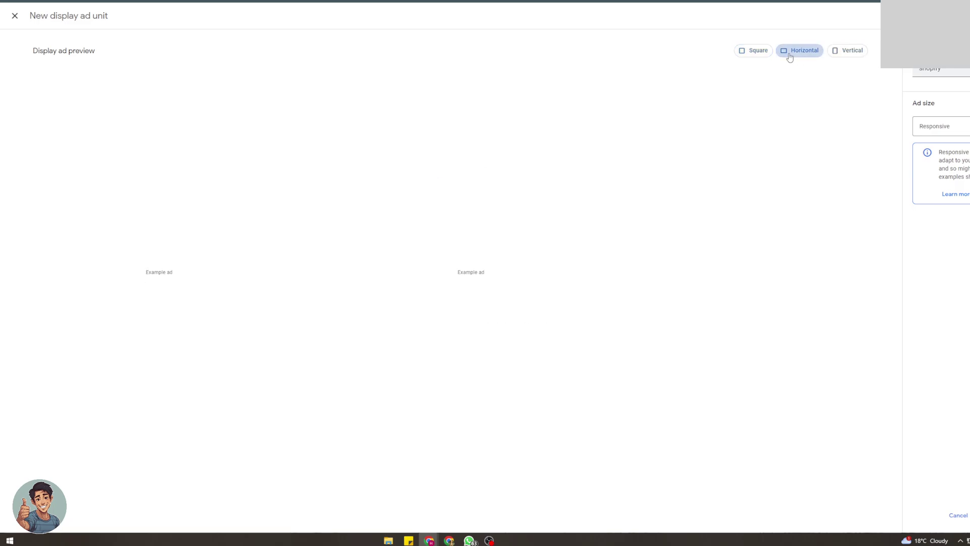
click(753, 51)
click(835, 55)
click(810, 55)
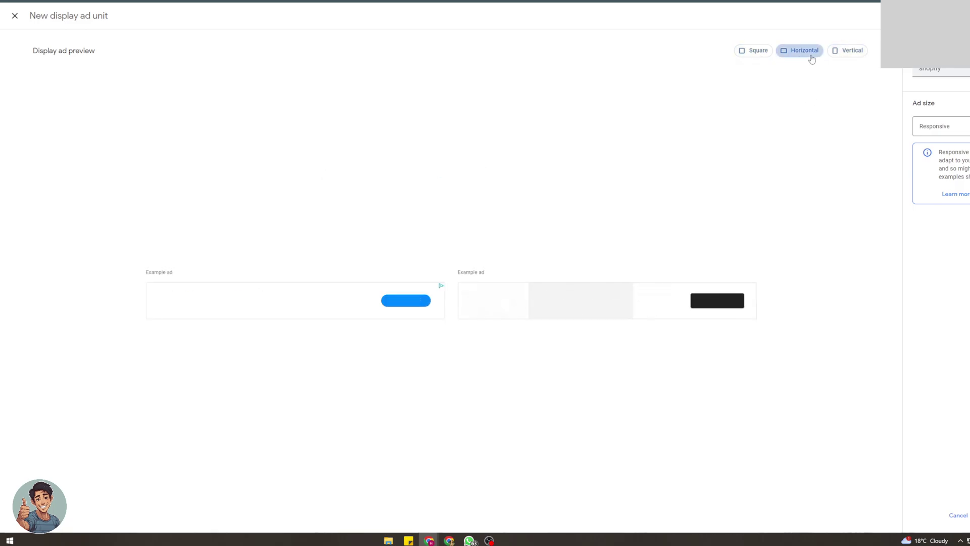
click(741, 52)
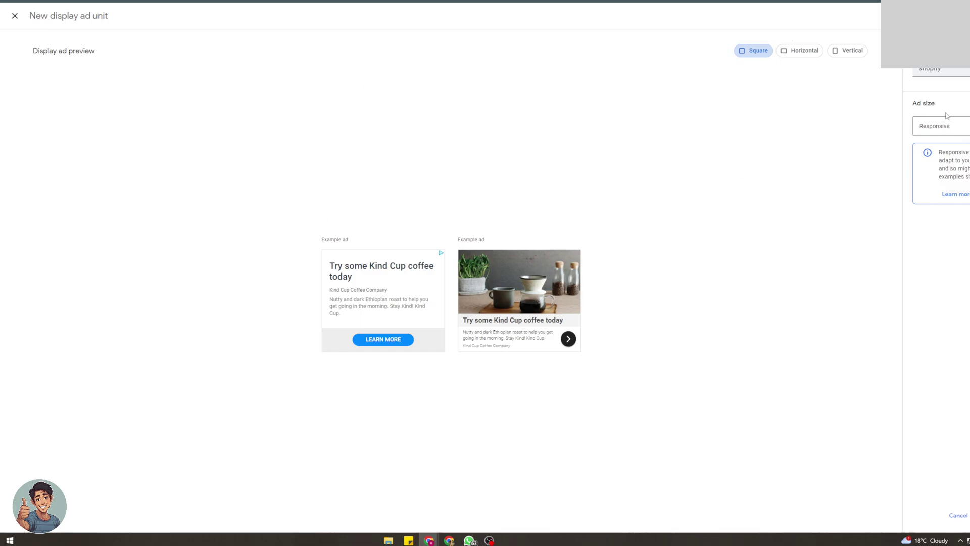
Step: Try the Fixed ad size, then set it back to Responsive
click(967, 127)
click(953, 131)
click(952, 130)
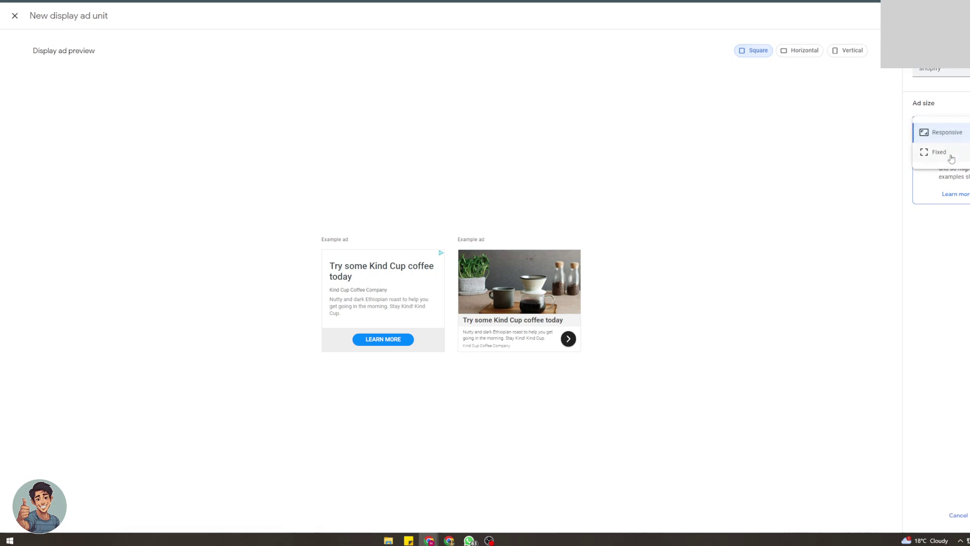
click(949, 156)
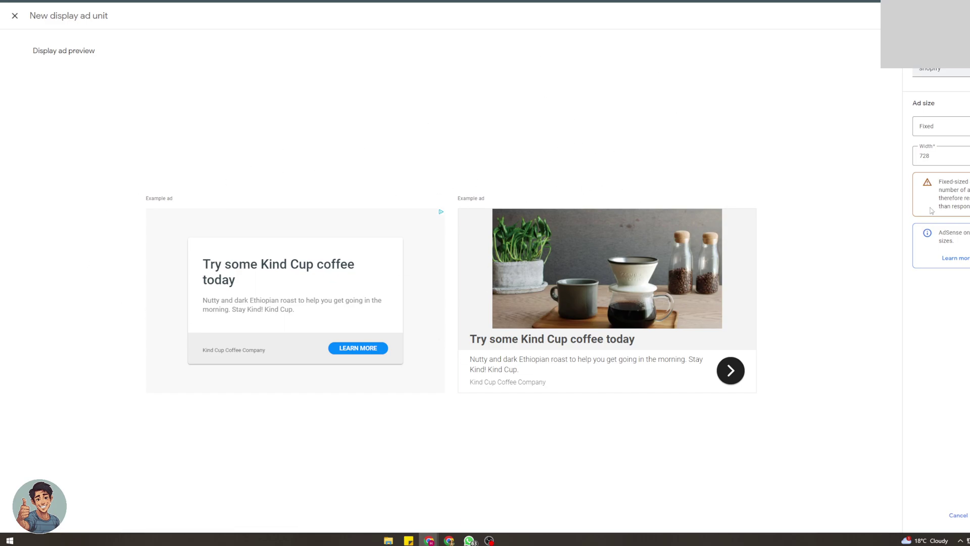
click(940, 125)
Step: Confirm the Responsive ad size, then customise the current Dawn theme in Shopify
click(938, 133)
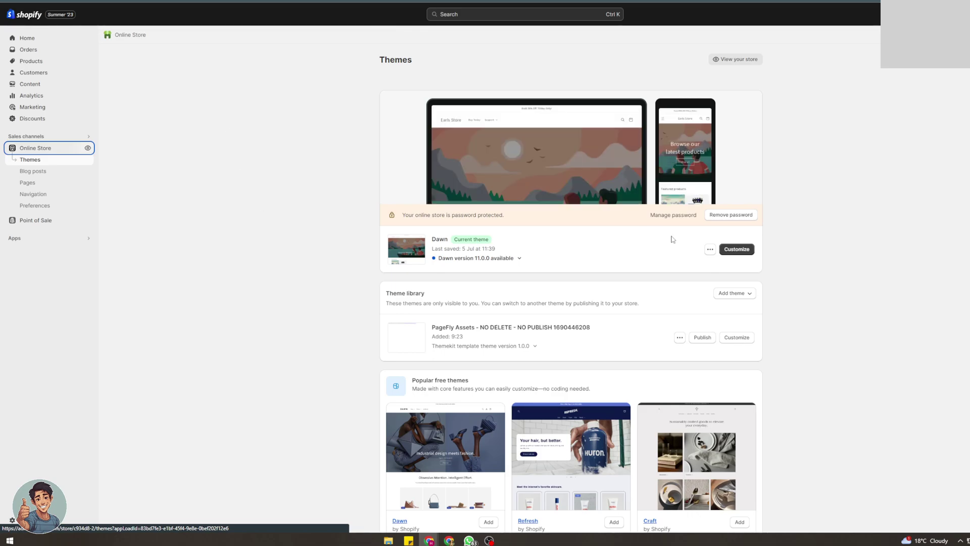
click(730, 251)
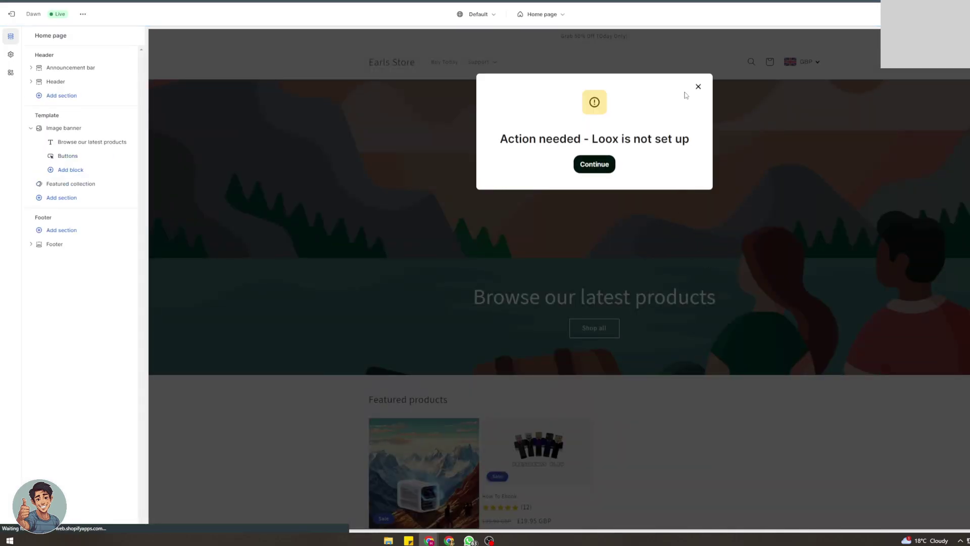
Step: Dismiss the Loox notice and add a Custom Liquid section directly below the image banner
click(698, 87)
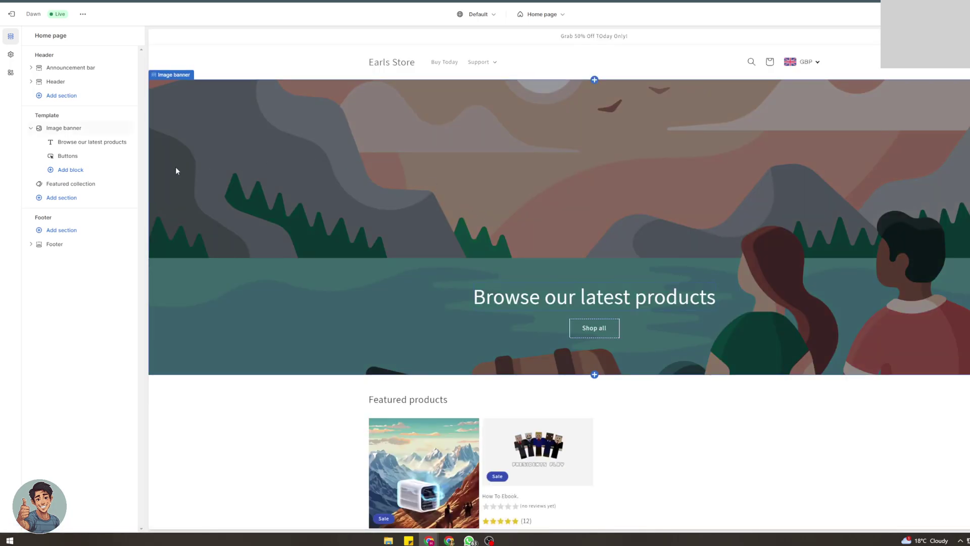
click(69, 199)
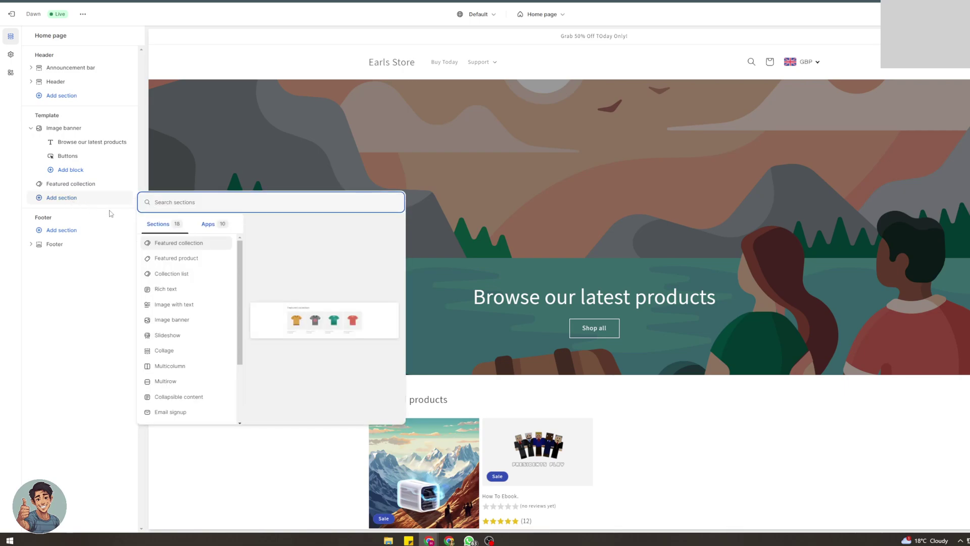
scroll(191, 347, down, 3)
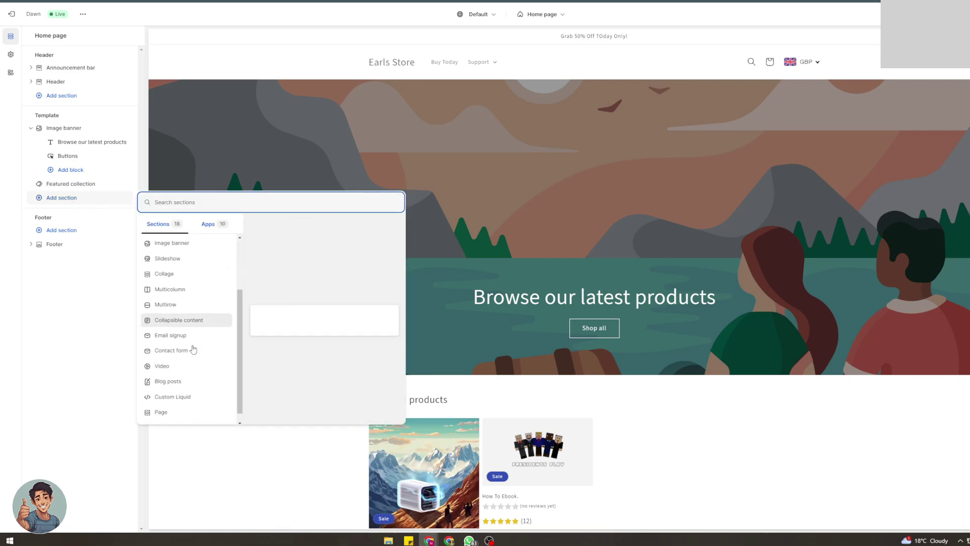
click(190, 395)
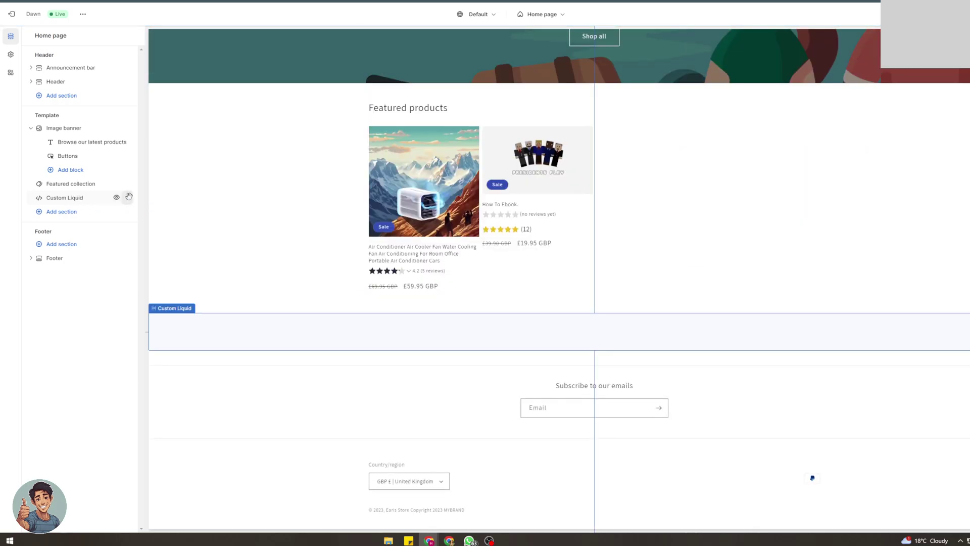
drag(129, 197, 115, 175)
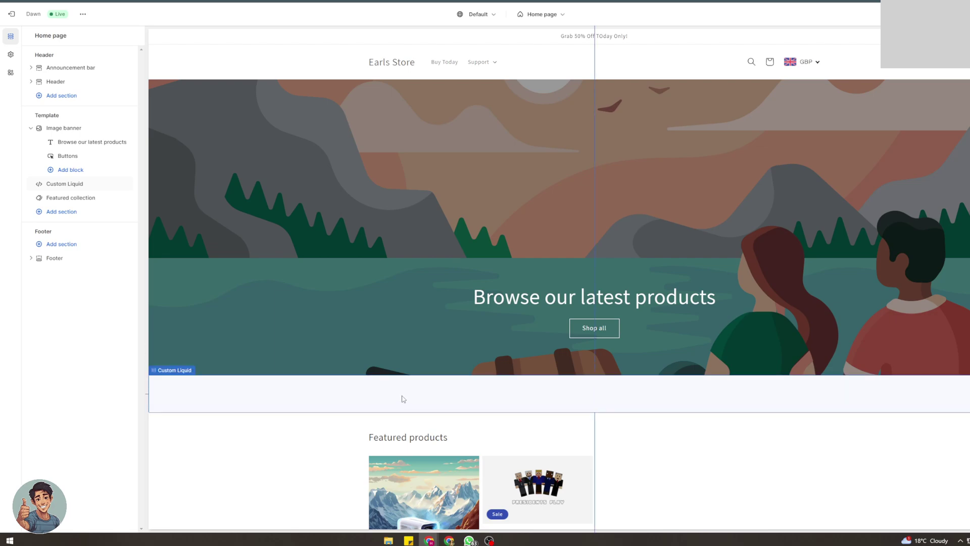
click(403, 399)
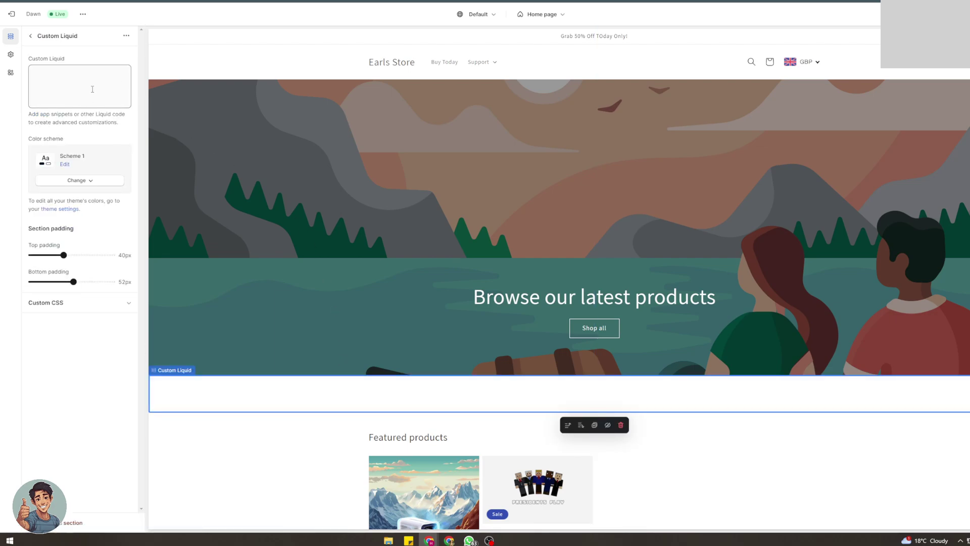
Step: Leave the Custom Liquid code empty and go back to the Home page section list
click(59, 75)
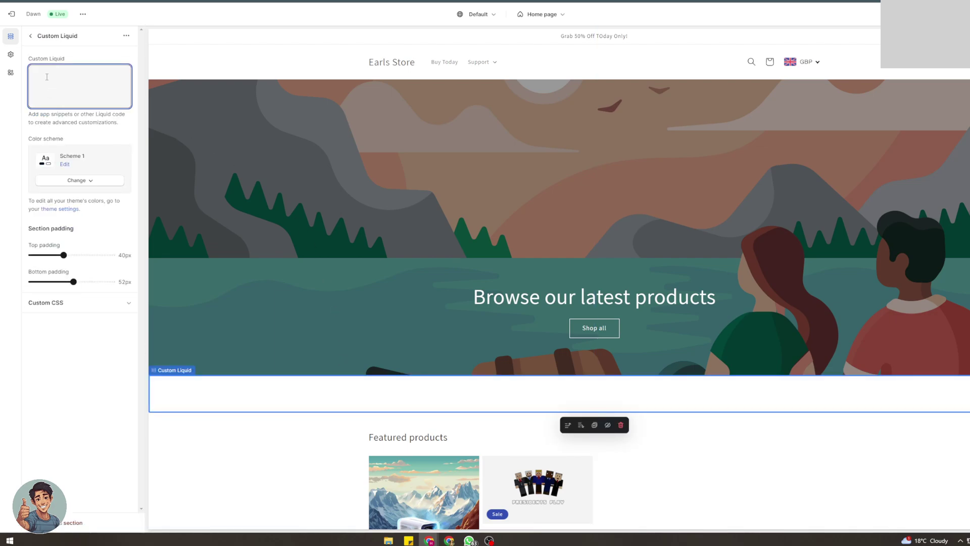
click(64, 113)
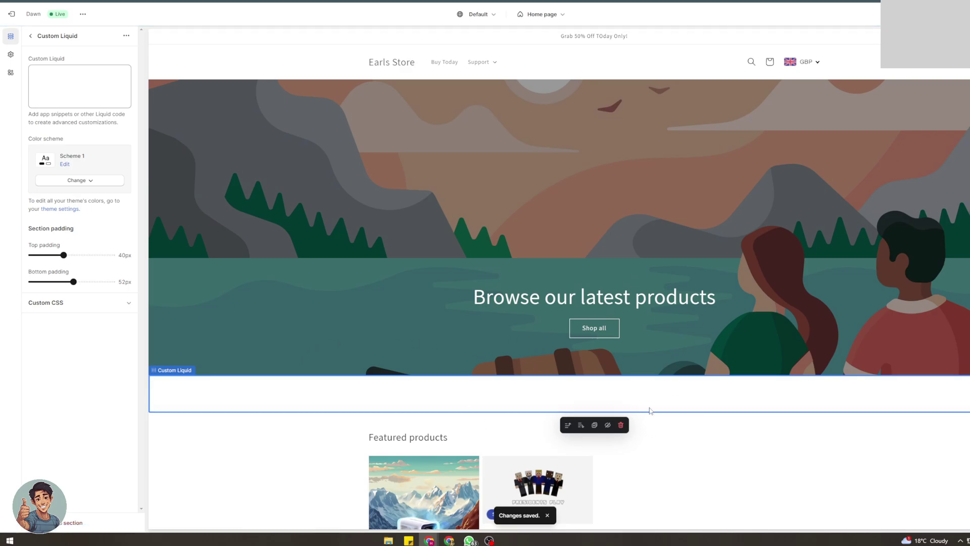
scroll(647, 313, down, 5)
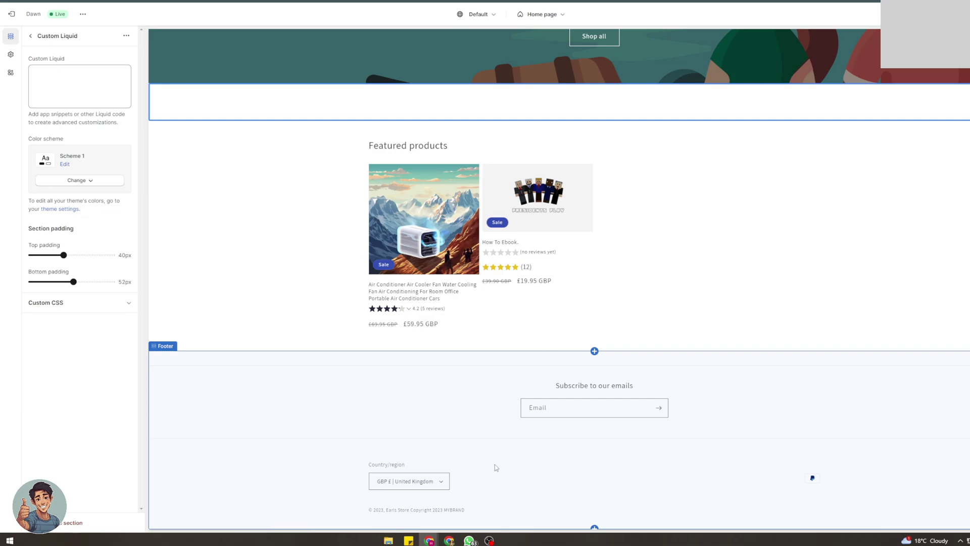
scroll(447, 427, up, 2)
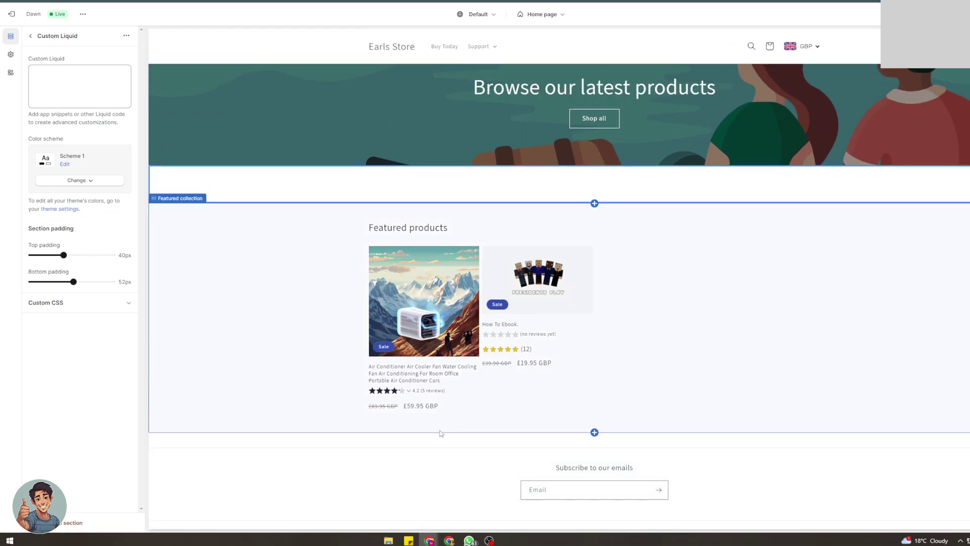
scroll(291, 376, up, 4)
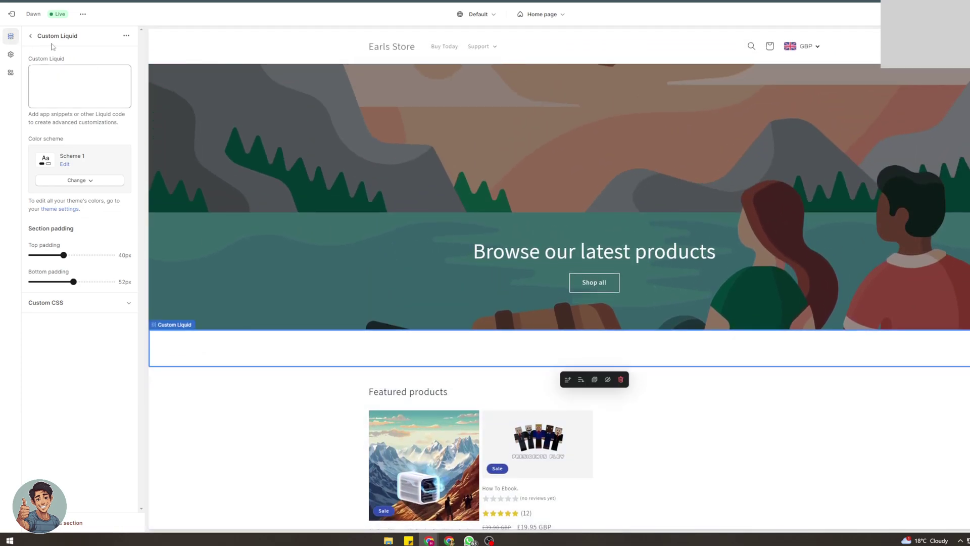
click(31, 36)
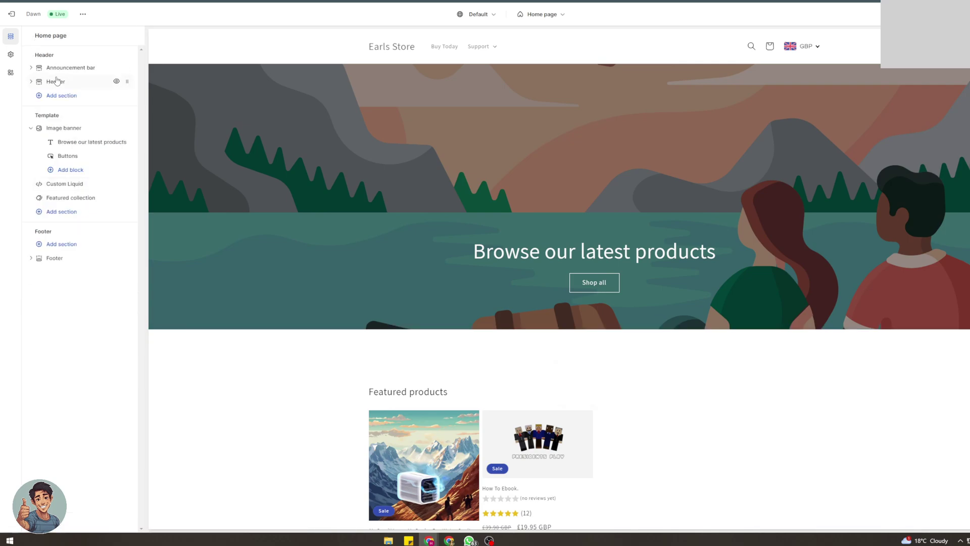